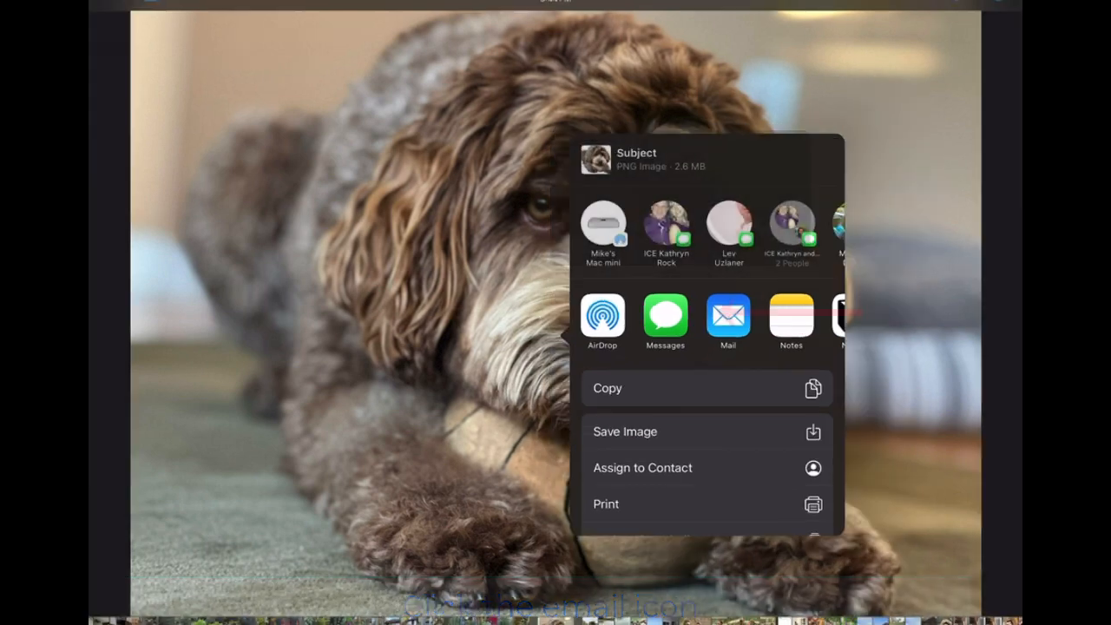
Send the dog cutout to a new Mail message and scroll through it to check the image
{"action": "left_click", "coordinate": [698, 299]}
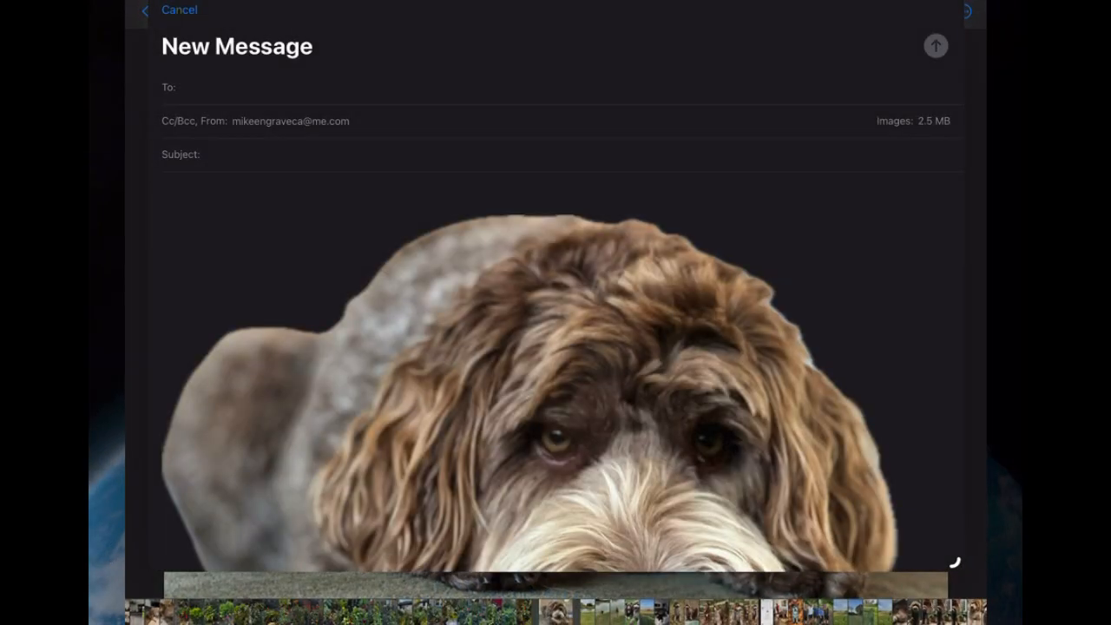
{"action": "scroll", "coordinate": [555, 347], "scroll_direction": "down", "scroll_amount": 5}
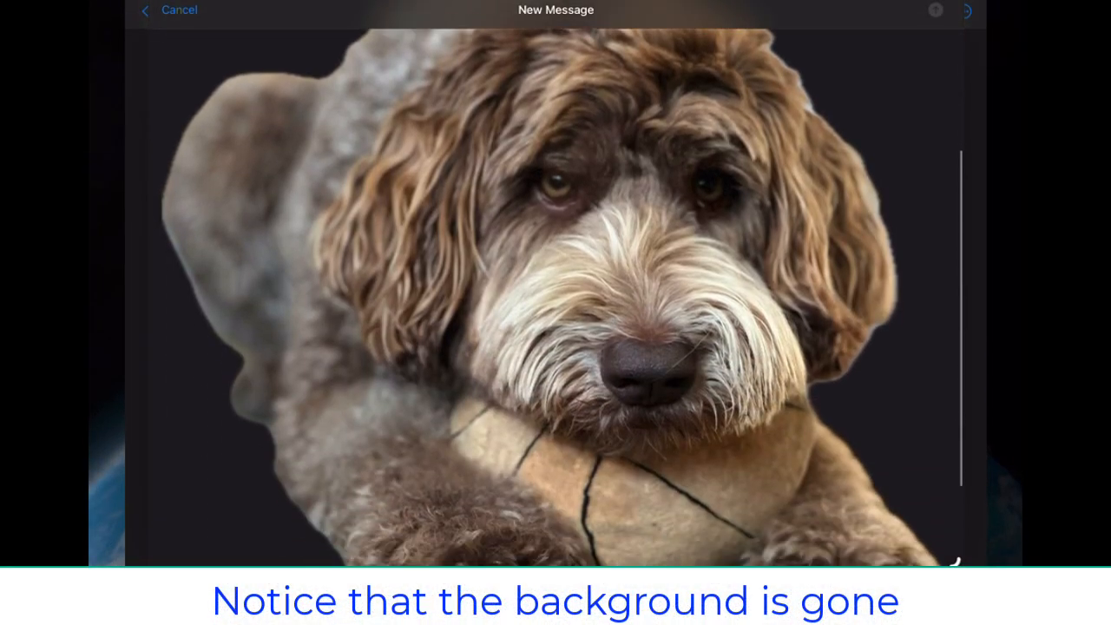
{"action": "scroll", "coordinate": [556, 295], "scroll_direction": "down", "scroll_amount": 3}
{"action": "scroll", "coordinate": [555, 295], "scroll_direction": "up", "scroll_amount": 3}
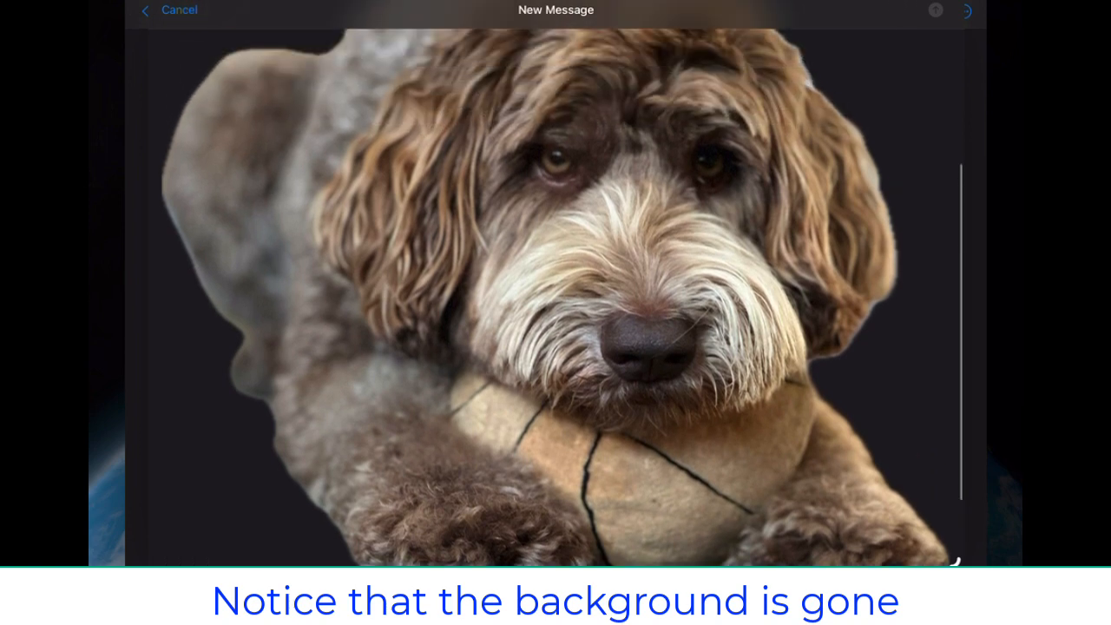
{"action": "scroll", "coordinate": [555, 295], "scroll_direction": "up", "scroll_amount": 2}
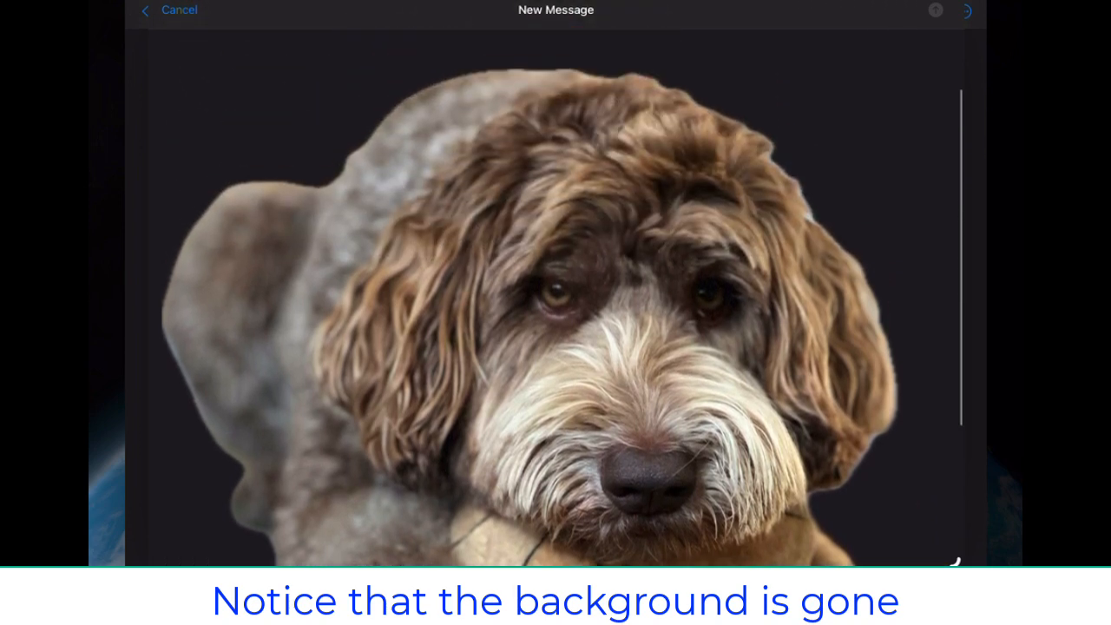
{"action": "scroll", "coordinate": [556, 295], "scroll_direction": "down", "scroll_amount": 3}
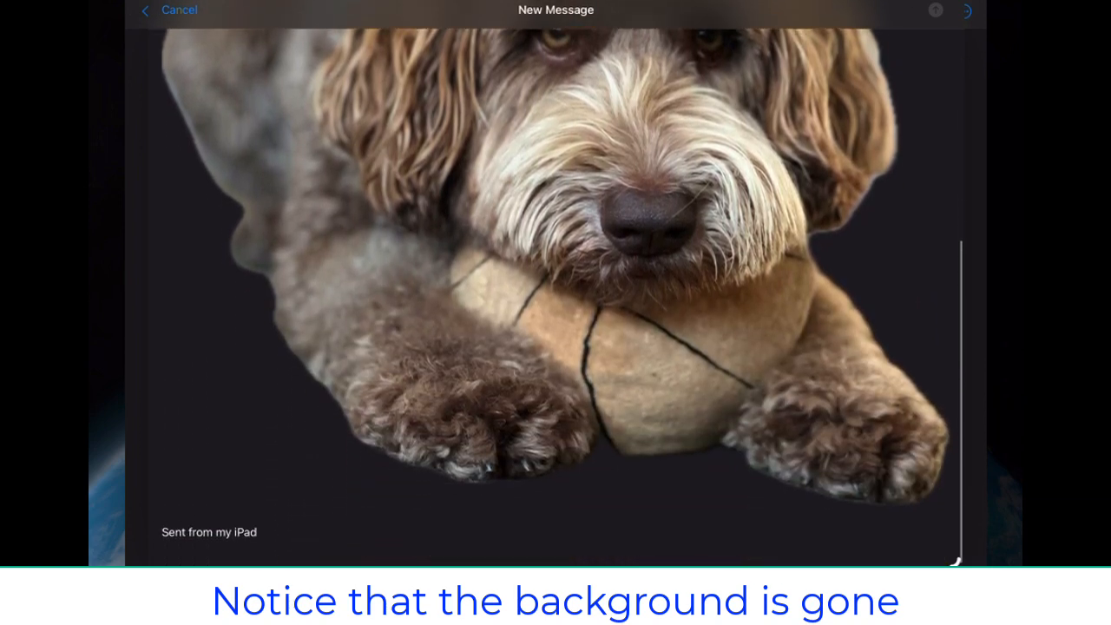
{"action": "scroll", "coordinate": [555, 295], "scroll_direction": "up", "scroll_amount": 5}
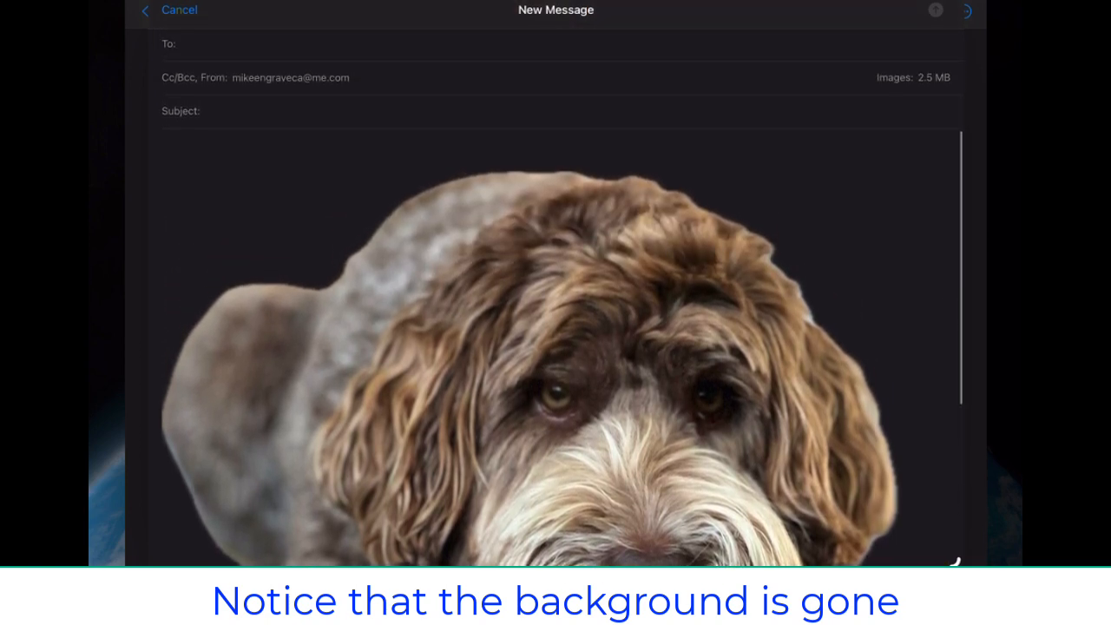
{"action": "scroll", "coordinate": [555, 295], "scroll_direction": "down", "scroll_amount": 5}
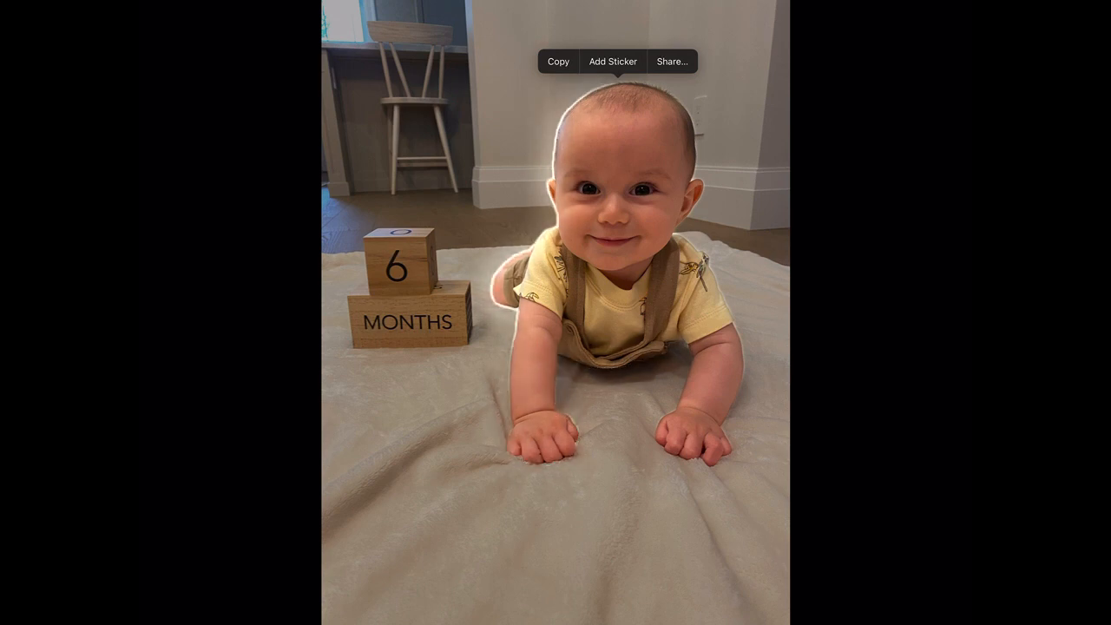
Share the lifted baby cutout via Mail and scroll the new message to inspect the image
{"action": "left_click", "coordinate": [672, 60]}
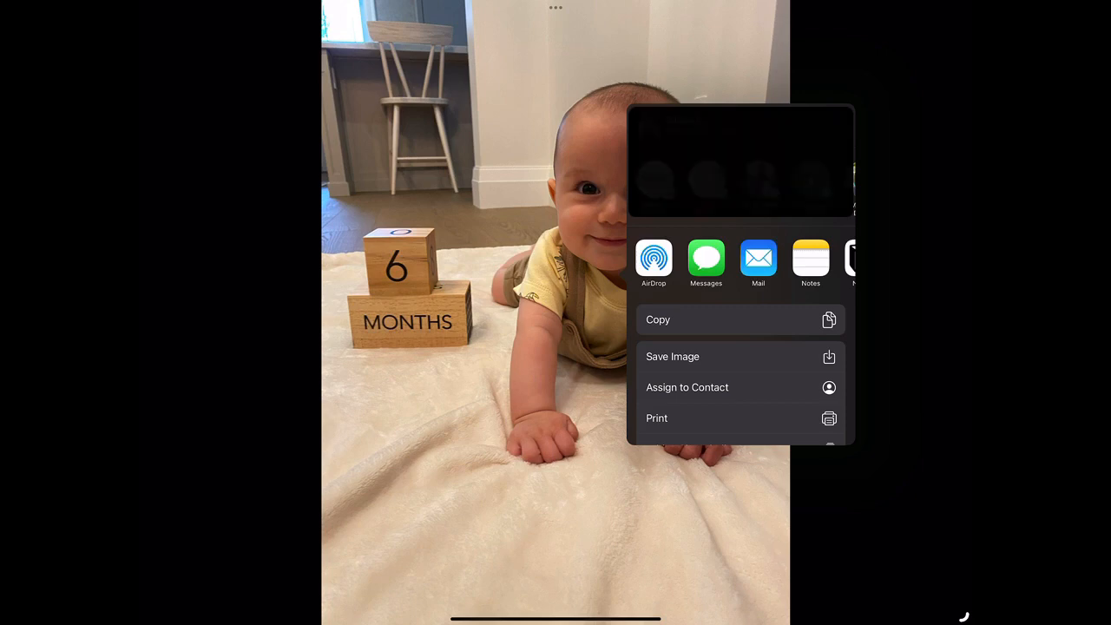
{"action": "left_click", "coordinate": [758, 258]}
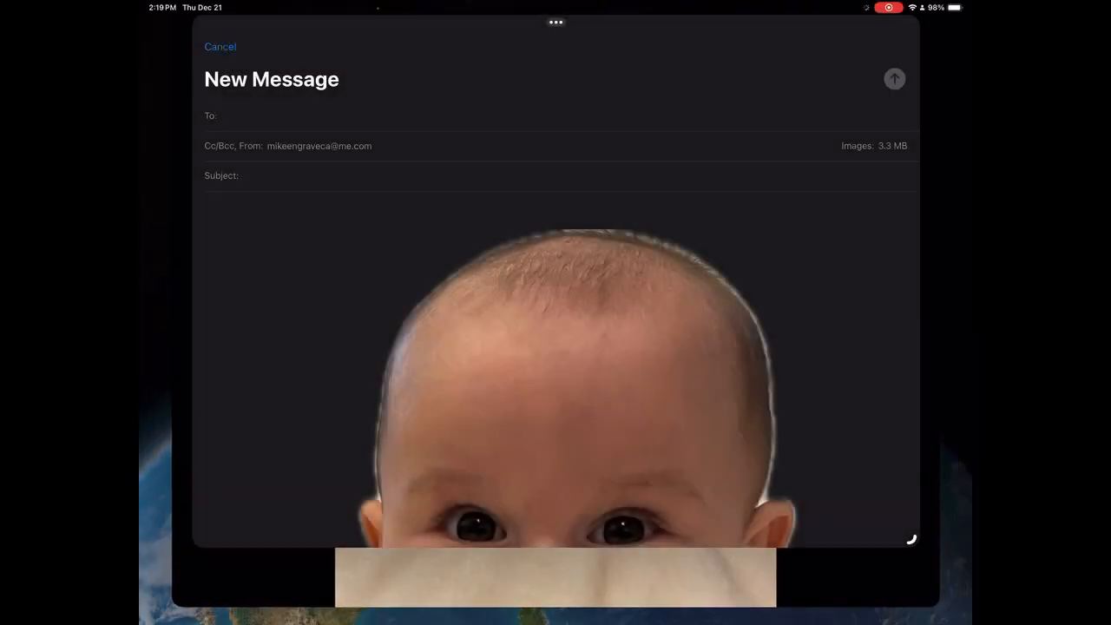
{"action": "scroll", "coordinate": [555, 347], "scroll_direction": "down", "scroll_amount": 5}
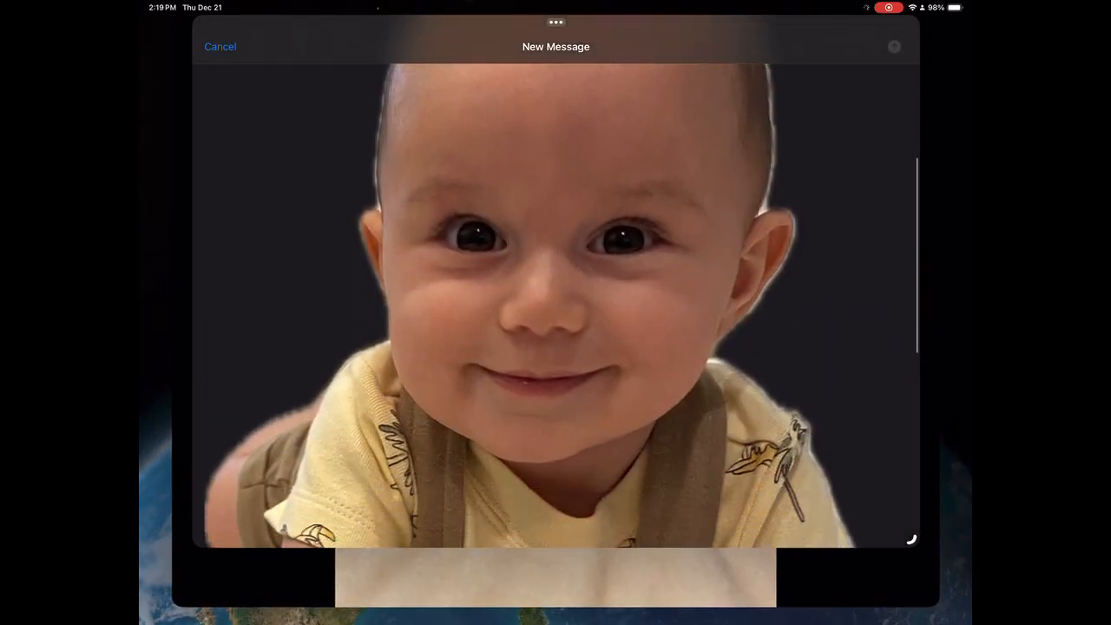
{"action": "scroll", "coordinate": [555, 303], "scroll_direction": "down", "scroll_amount": 5}
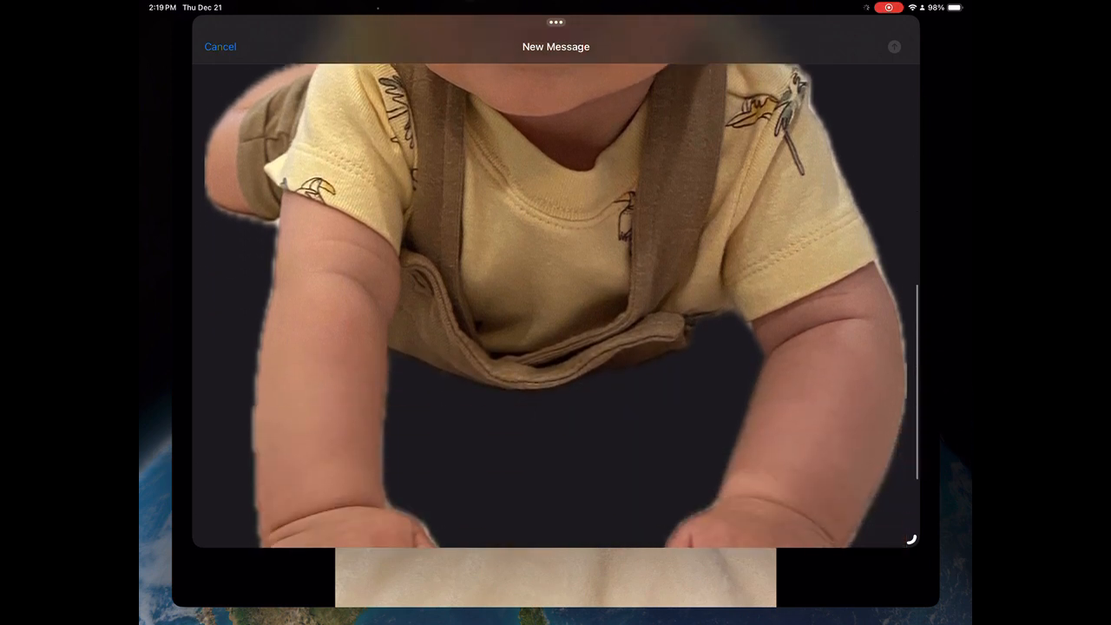
{"action": "scroll", "coordinate": [555, 304], "scroll_direction": "up", "scroll_amount": 2}
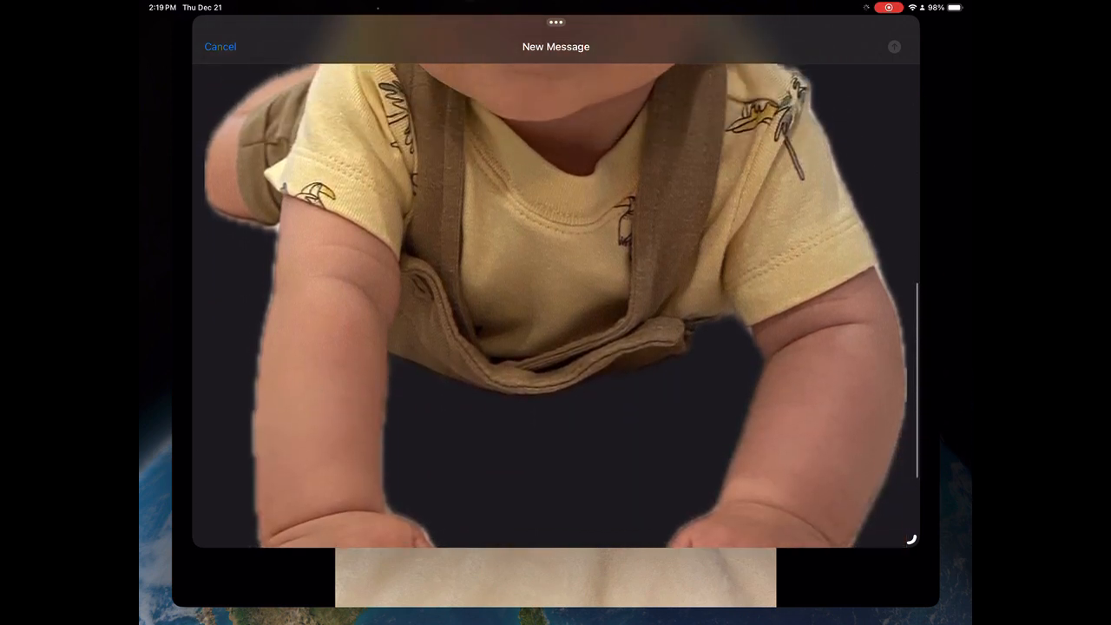
{"action": "scroll", "coordinate": [555, 304], "scroll_direction": "down", "scroll_amount": 1}
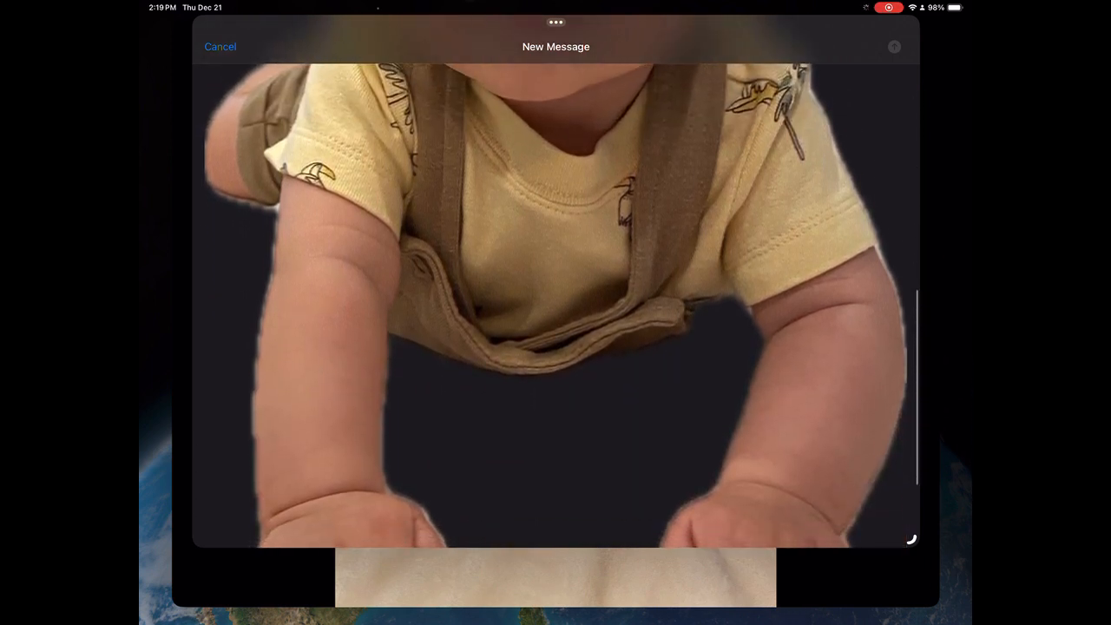
{"action": "scroll", "coordinate": [555, 304], "scroll_direction": "down", "scroll_amount": 5}
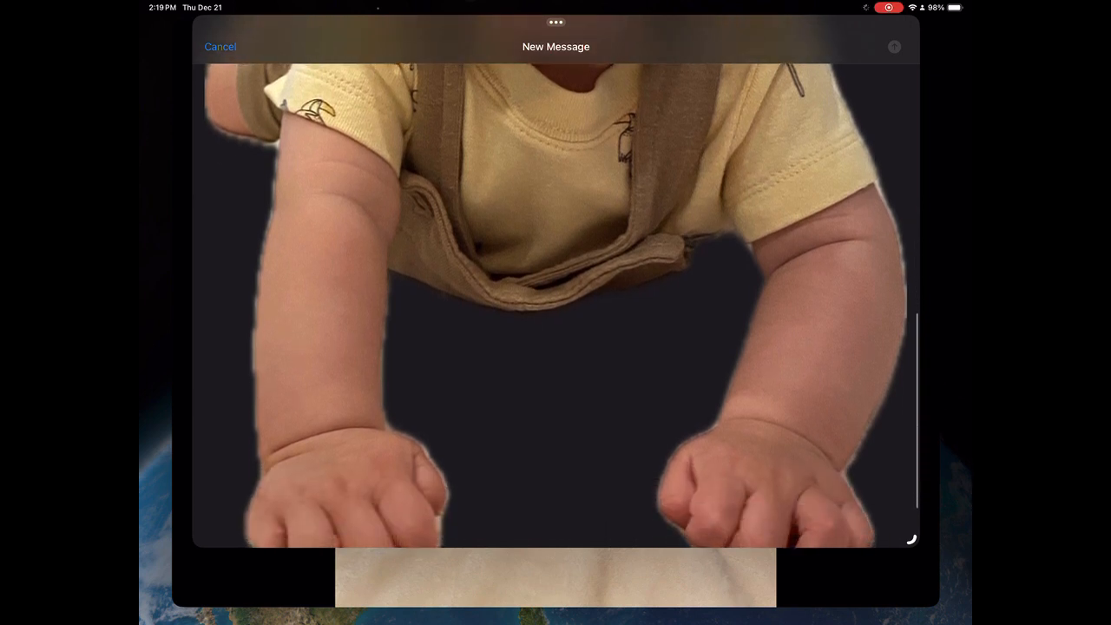
{"action": "scroll", "coordinate": [555, 304], "scroll_direction": "up", "scroll_amount": 5}
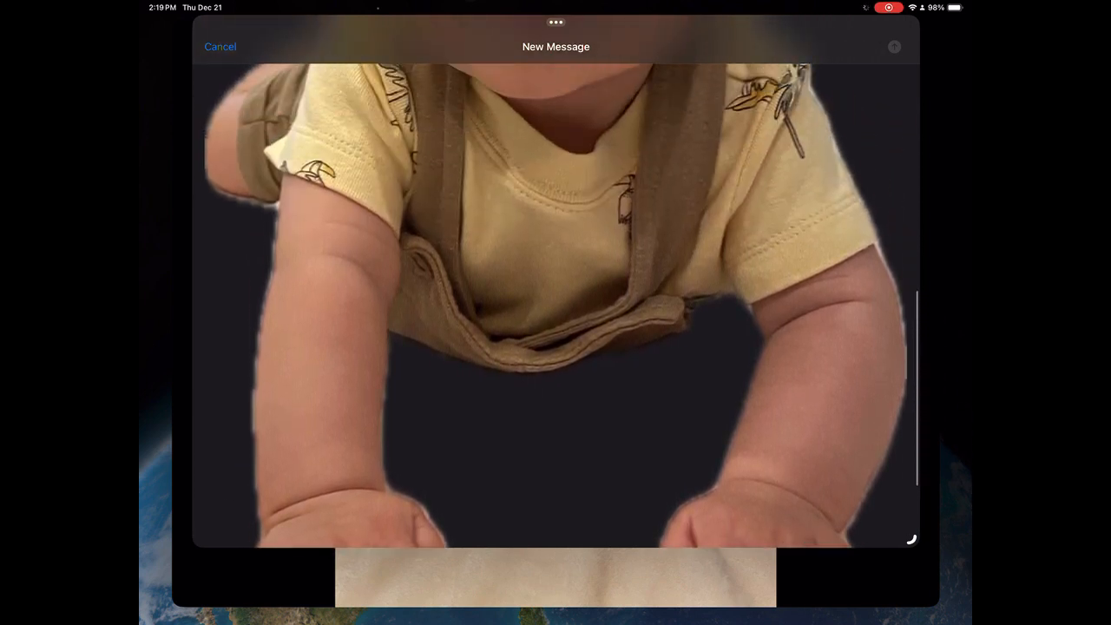
{"action": "scroll", "coordinate": [555, 304], "scroll_direction": "up", "scroll_amount": 5}
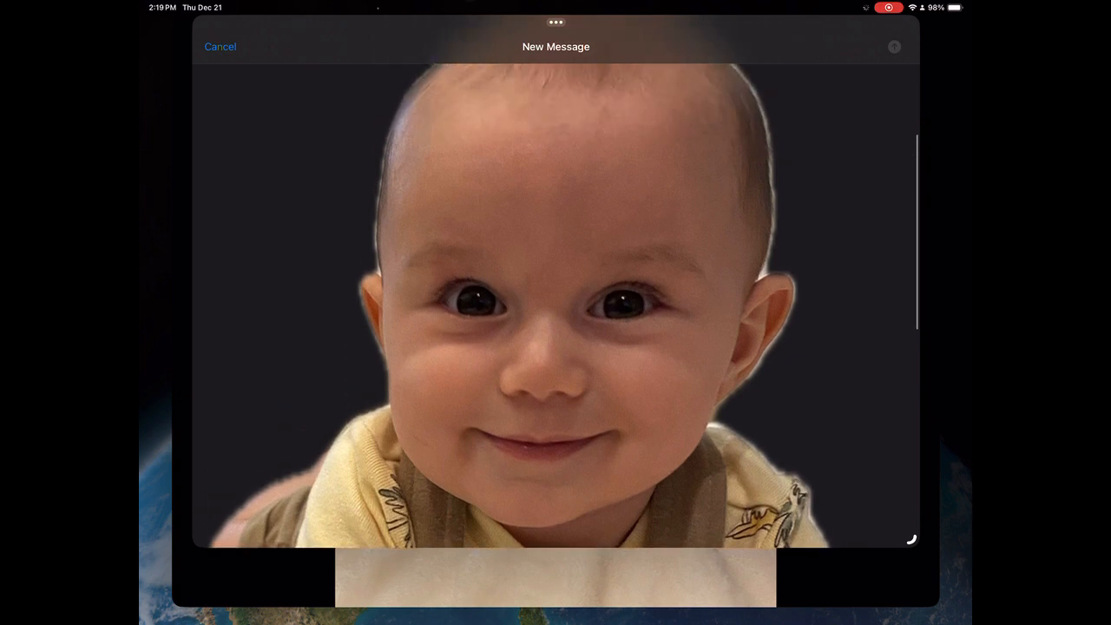
{"action": "scroll", "coordinate": [555, 303], "scroll_direction": "up", "scroll_amount": 2}
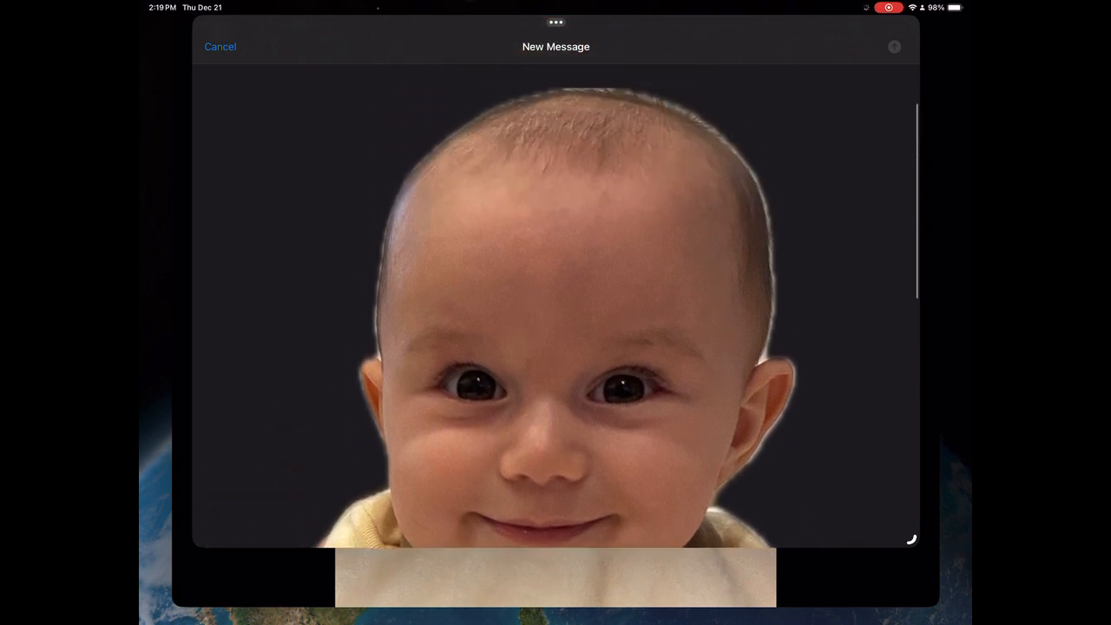
{"action": "scroll", "coordinate": [555, 304], "scroll_direction": "down", "scroll_amount": 3}
{"action": "scroll", "coordinate": [556, 304], "scroll_direction": "down", "scroll_amount": 1}
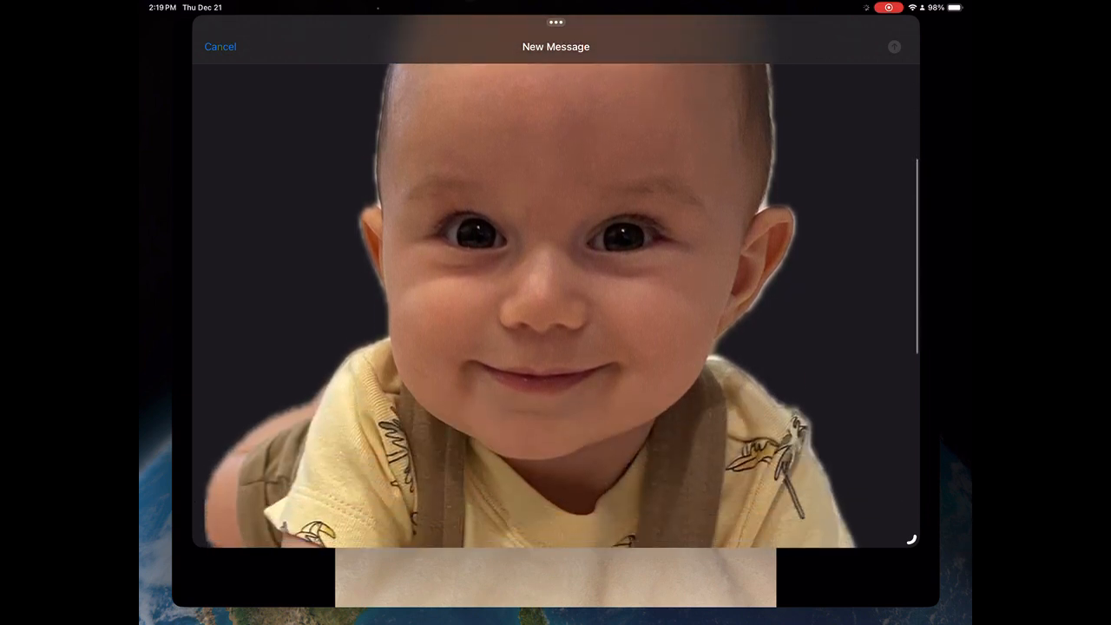
{"action": "scroll", "coordinate": [555, 303], "scroll_direction": "down", "scroll_amount": 2}
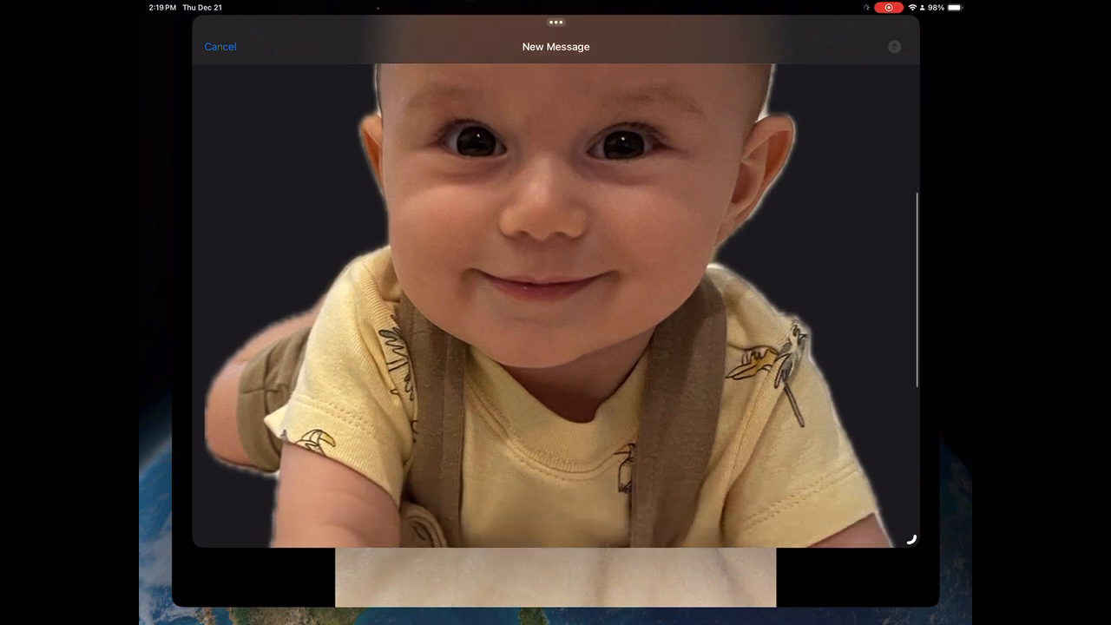
{"action": "scroll", "coordinate": [556, 303], "scroll_direction": "down", "scroll_amount": 2}
{"action": "scroll", "coordinate": [555, 303], "scroll_direction": "up", "scroll_amount": 2}
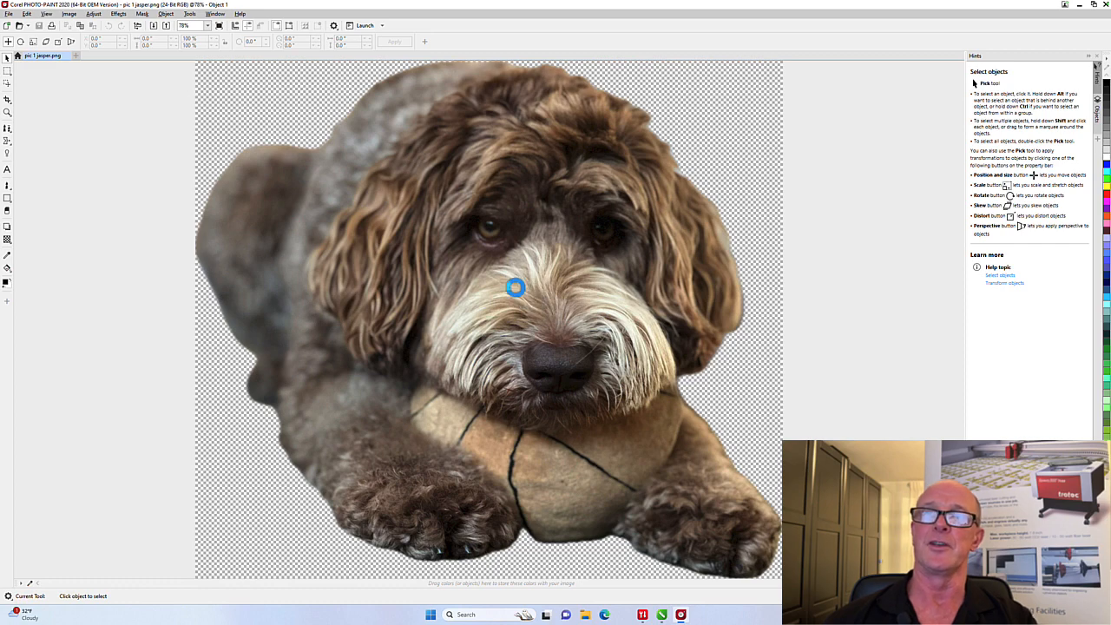
Select the dog image in PHOTO-PAINT and switch to the CorelDRAW document
{"action": "left_click", "coordinate": [516, 293]}
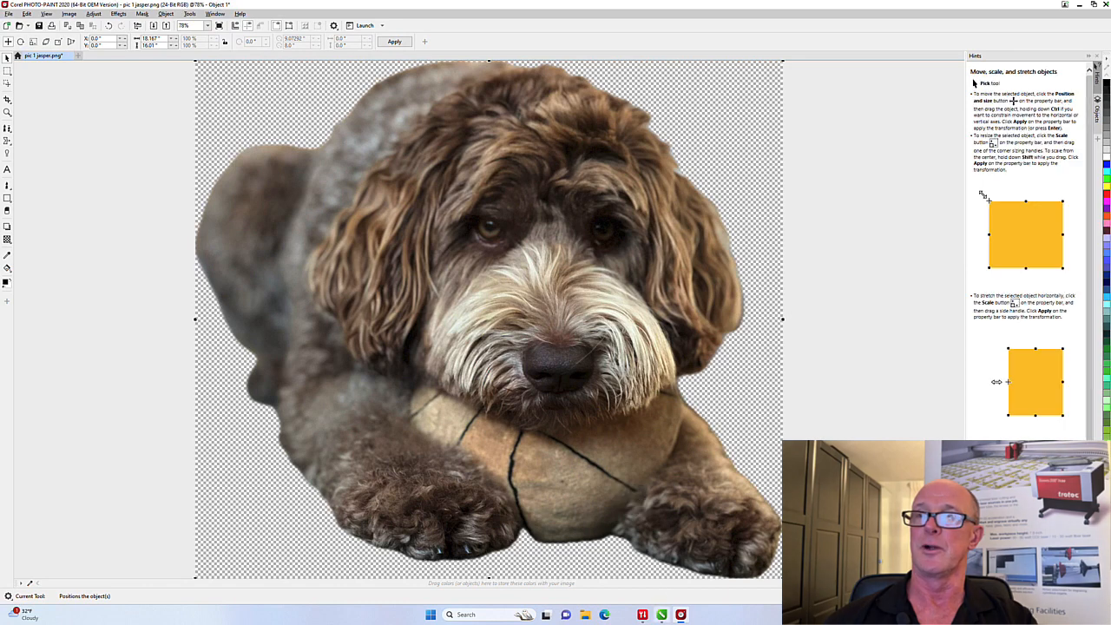
{"action": "left_click", "coordinate": [664, 616]}
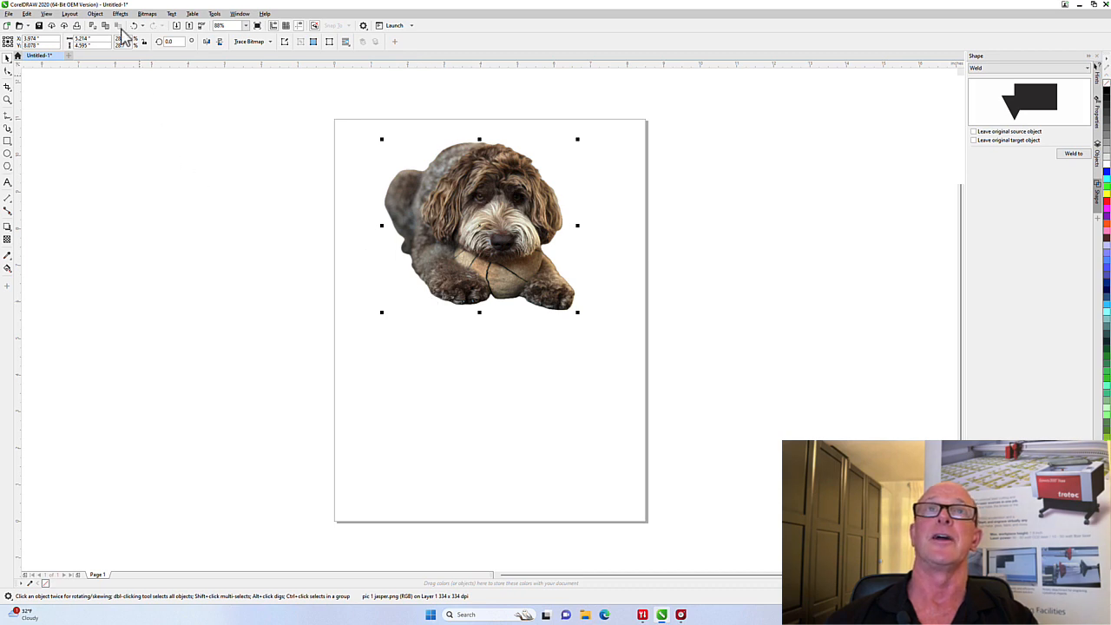
{"action": "left_click", "coordinate": [120, 13]}
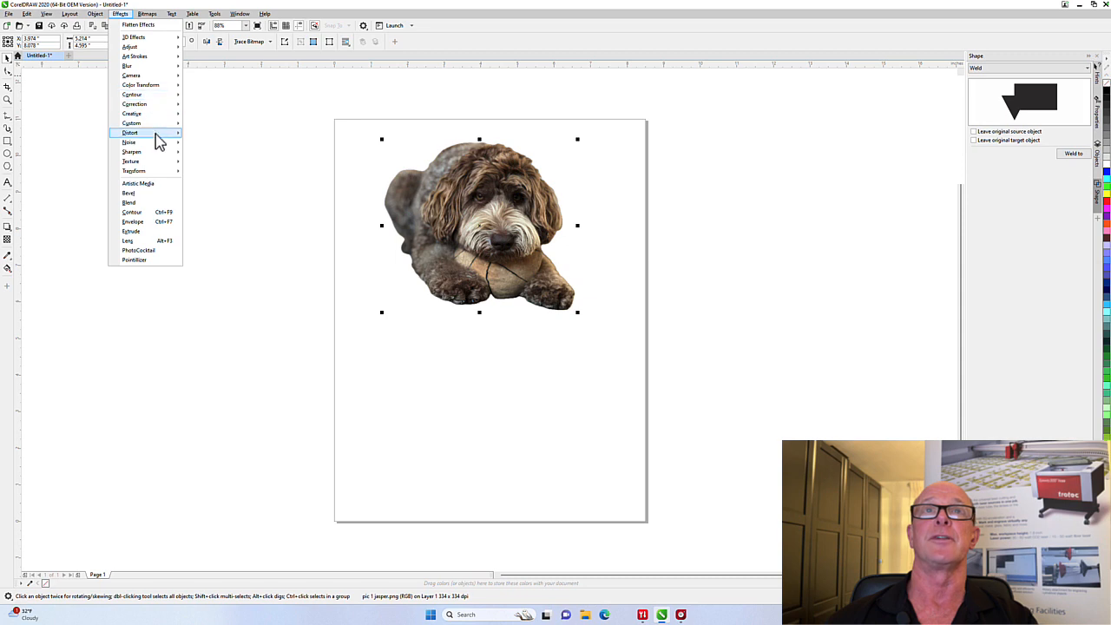
{"action": "mouse_move", "coordinate": [163, 176]}
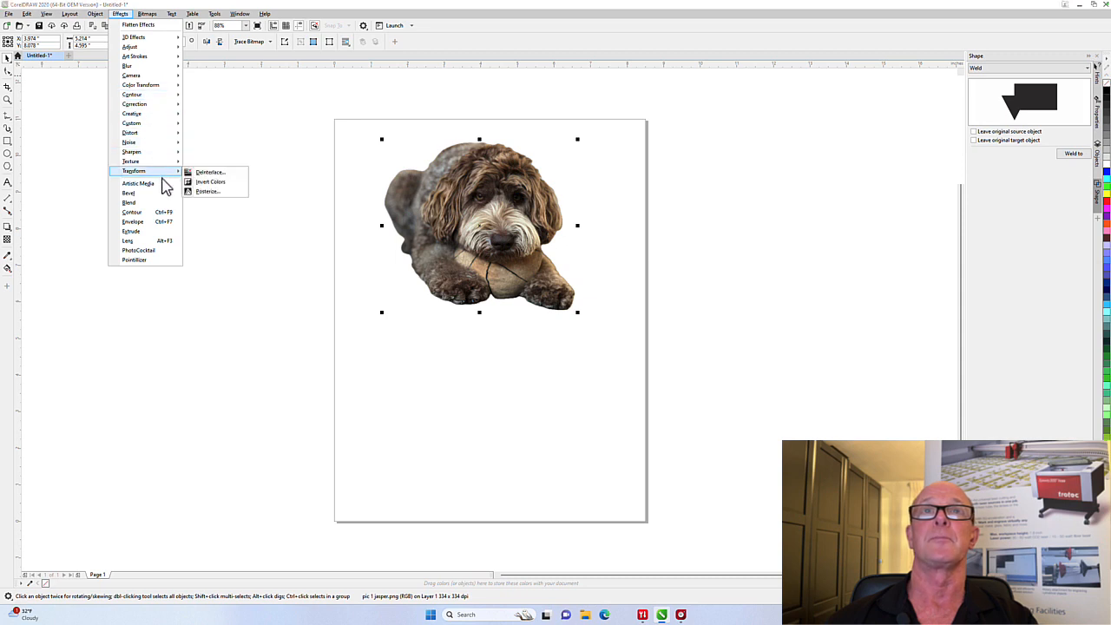
{"action": "left_click", "coordinate": [206, 182]}
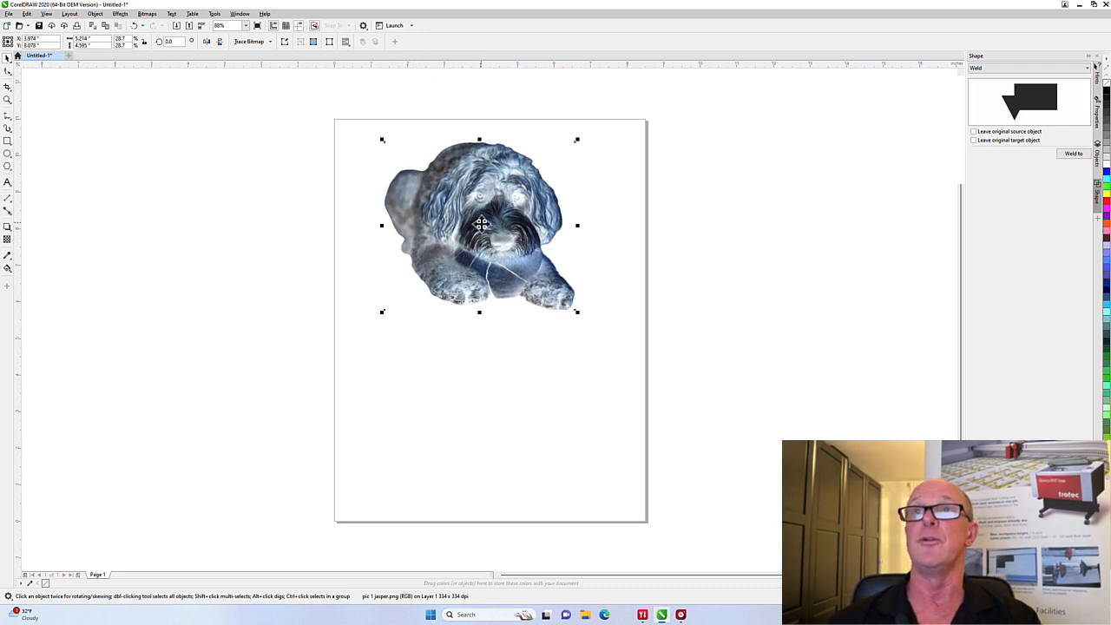
{"action": "key", "text": "ctrl+z"}
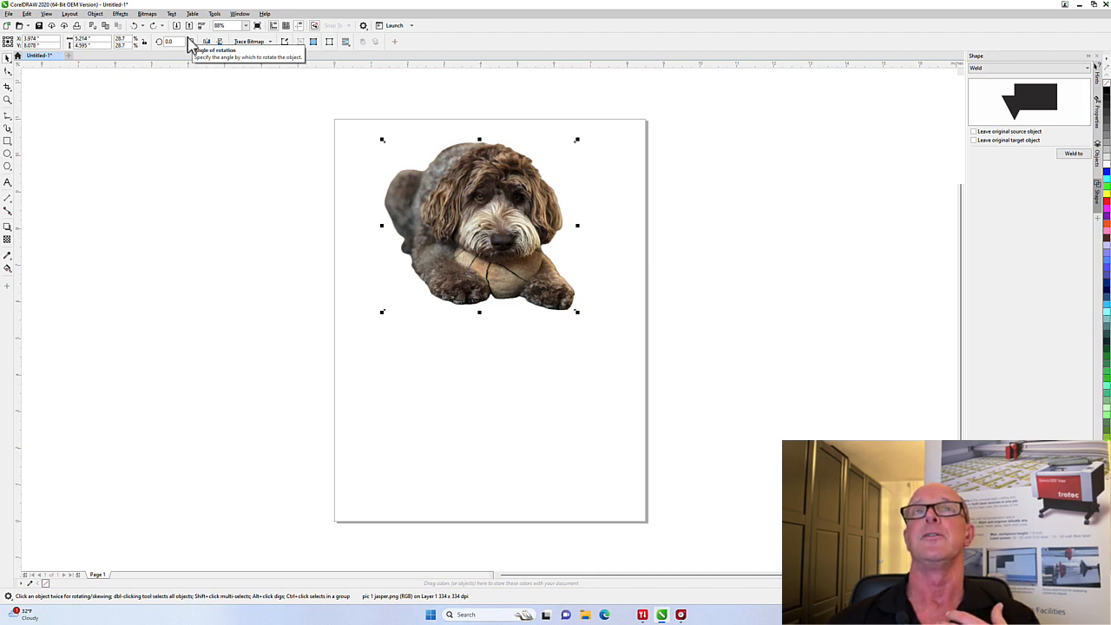
{"action": "left_click", "coordinate": [146, 15]}
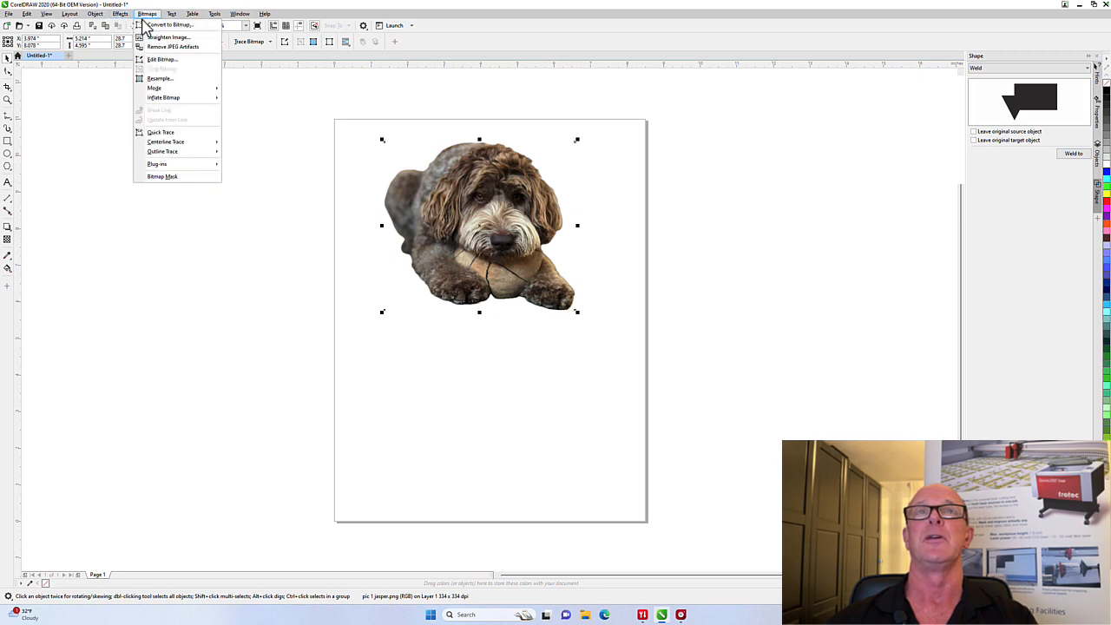
{"action": "left_click", "coordinate": [161, 26]}
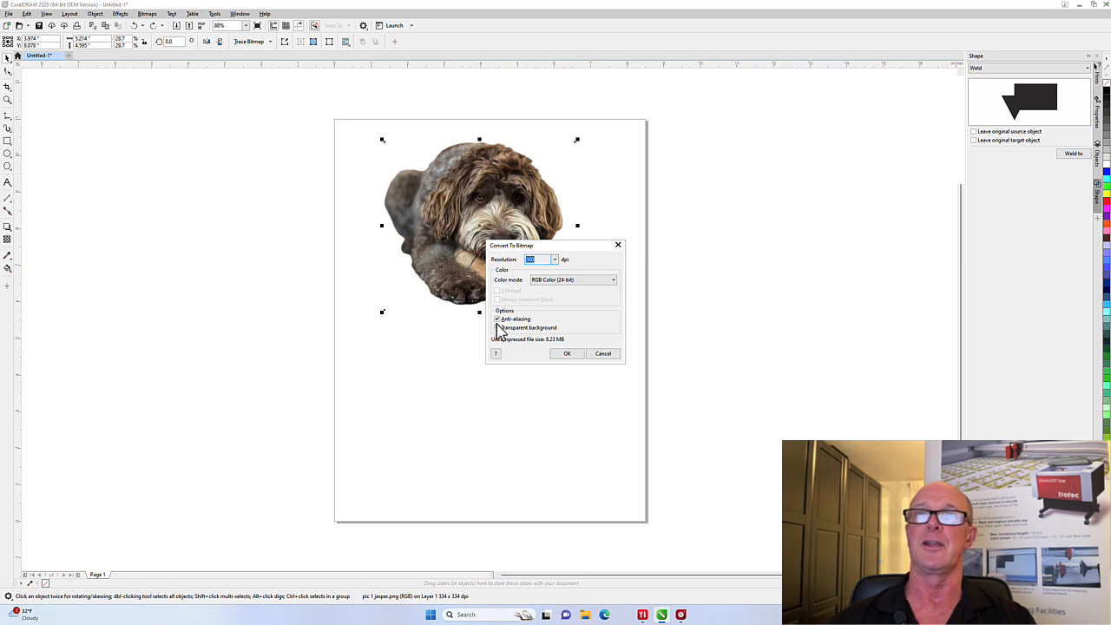
{"action": "left_click", "coordinate": [498, 328]}
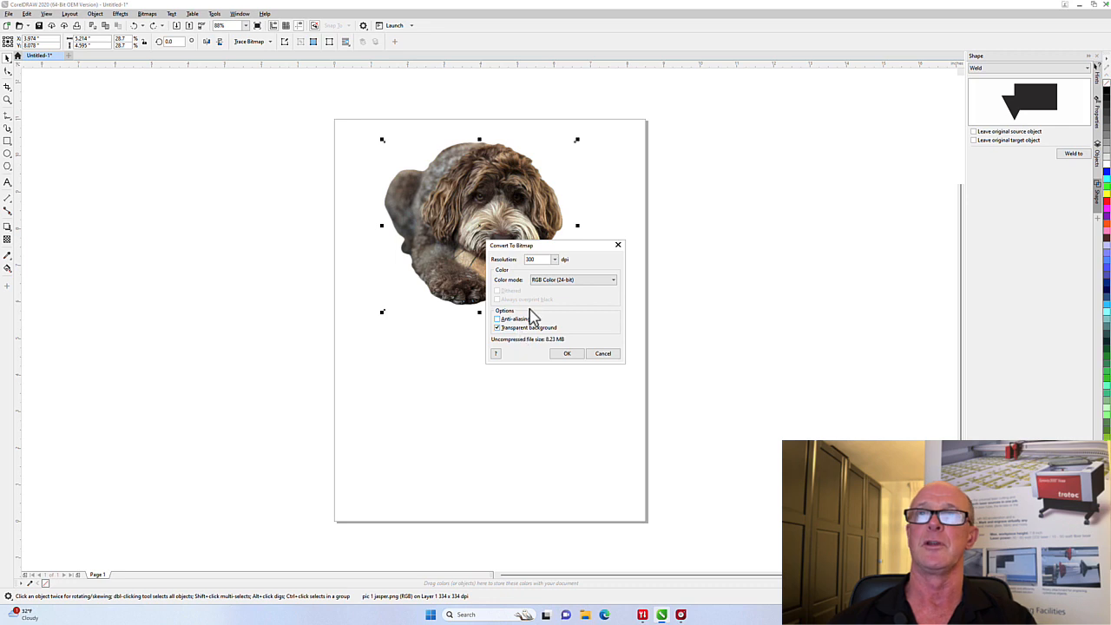
{"action": "left_click", "coordinate": [549, 280]}
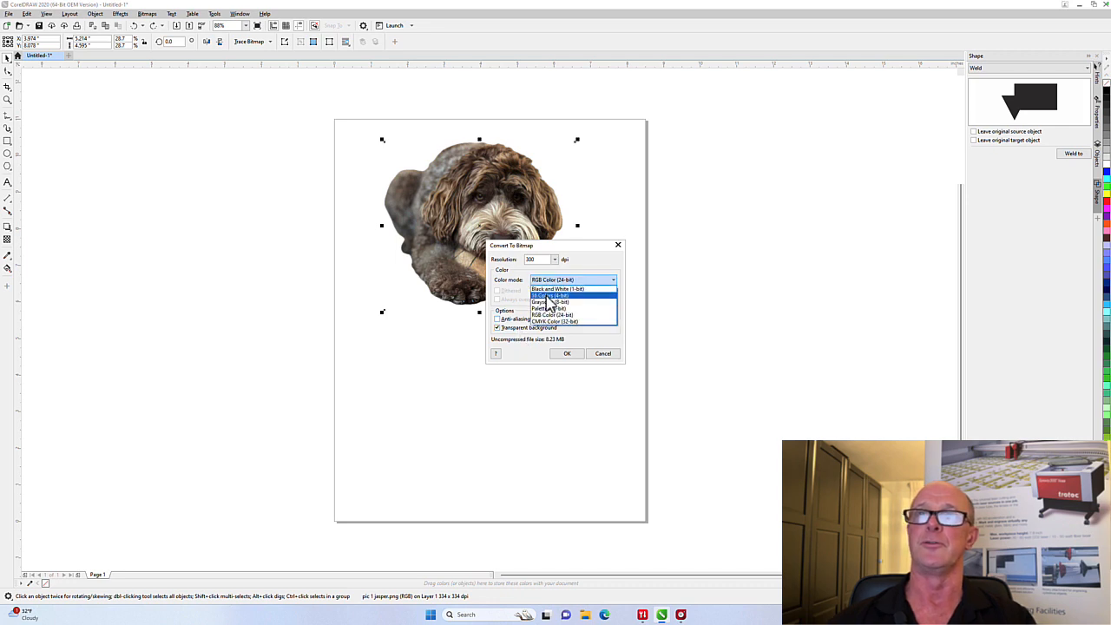
{"action": "left_click", "coordinate": [545, 302]}
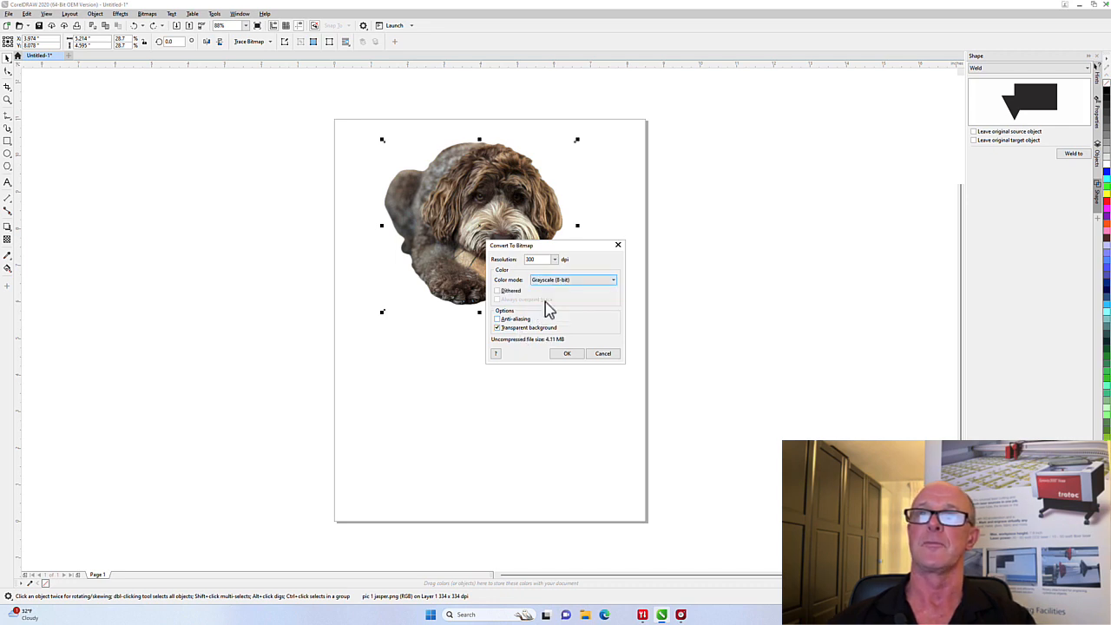
{"action": "left_click", "coordinate": [565, 354]}
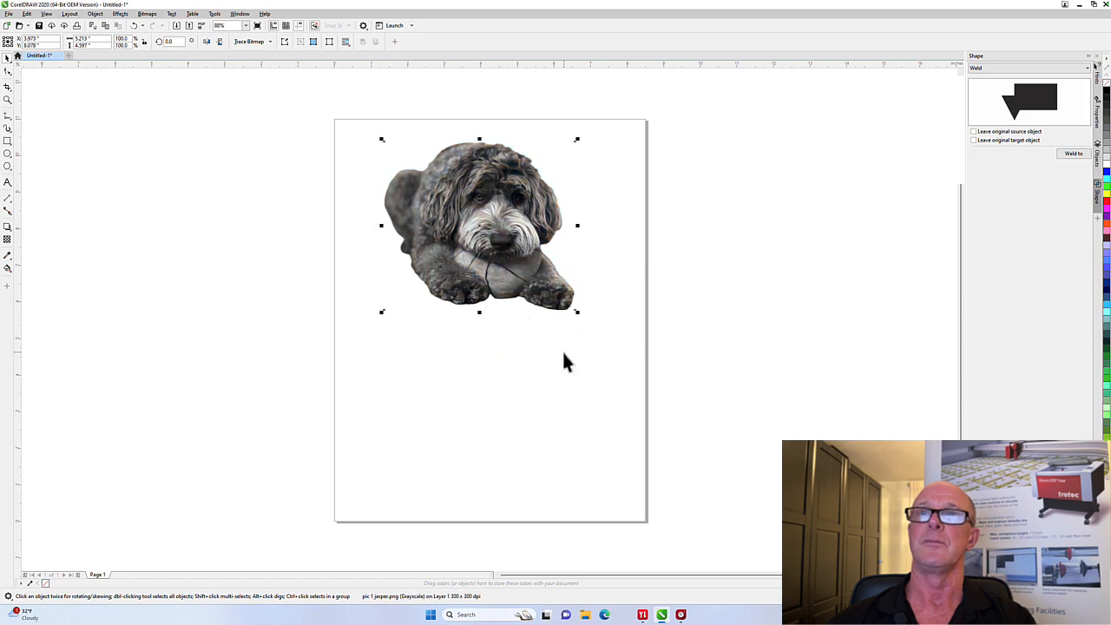
{"action": "left_click", "coordinate": [120, 14]}
{"action": "mouse_move", "coordinate": [139, 170]}
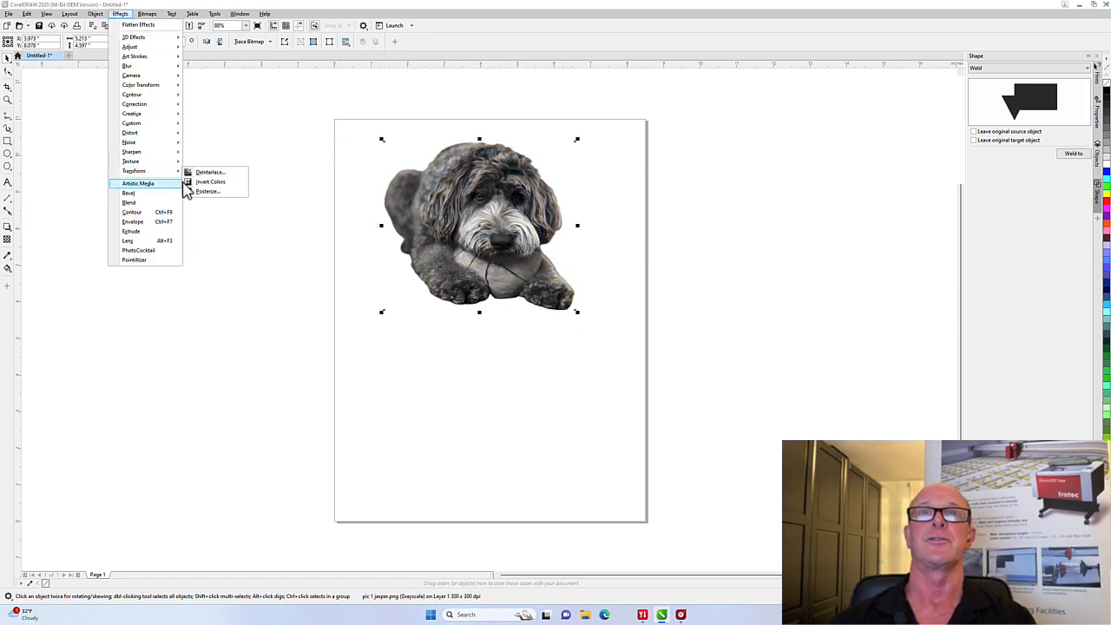
{"action": "left_click", "coordinate": [190, 181]}
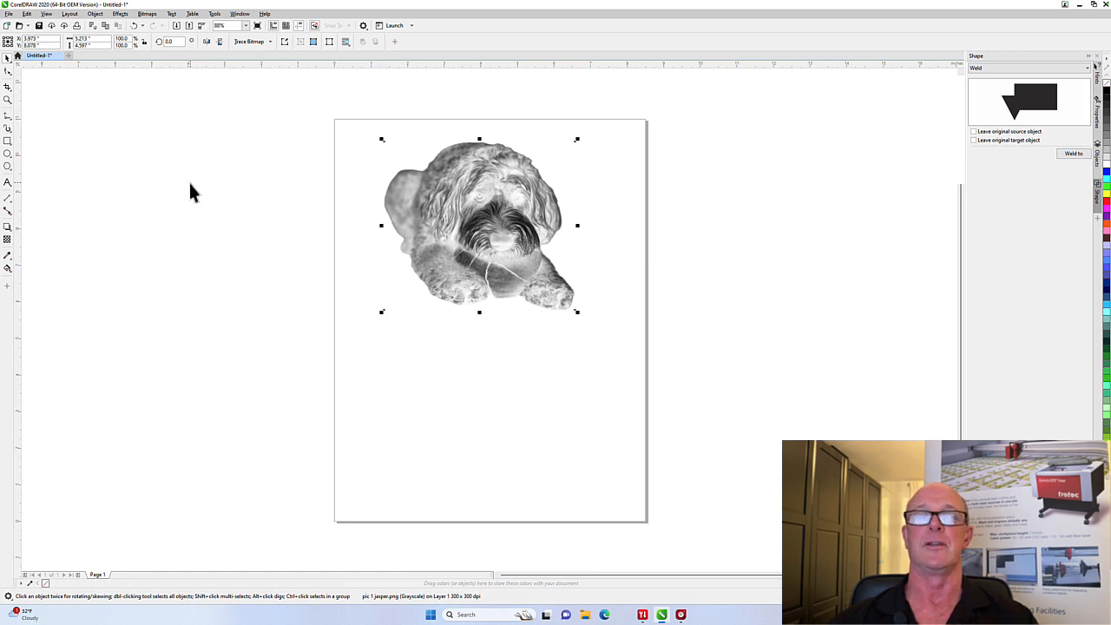
{"action": "key", "text": "ctrl+z"}
{"action": "key", "text": "ctrl+z"}
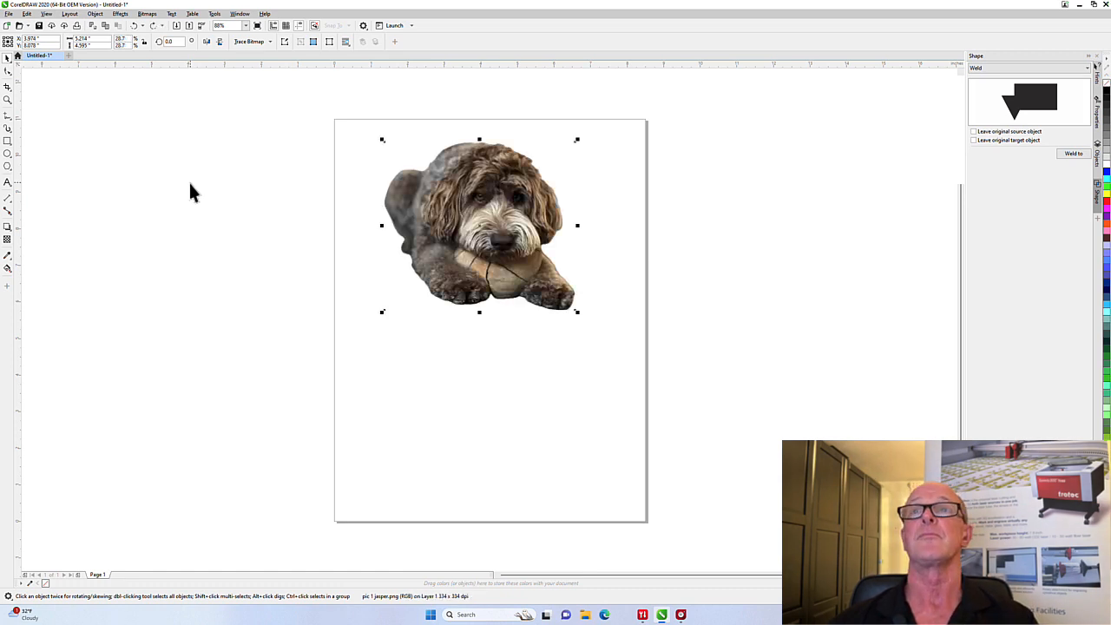
Convert the dog photo to Grayscale (8-bit)
{"action": "left_click", "coordinate": [147, 14]}
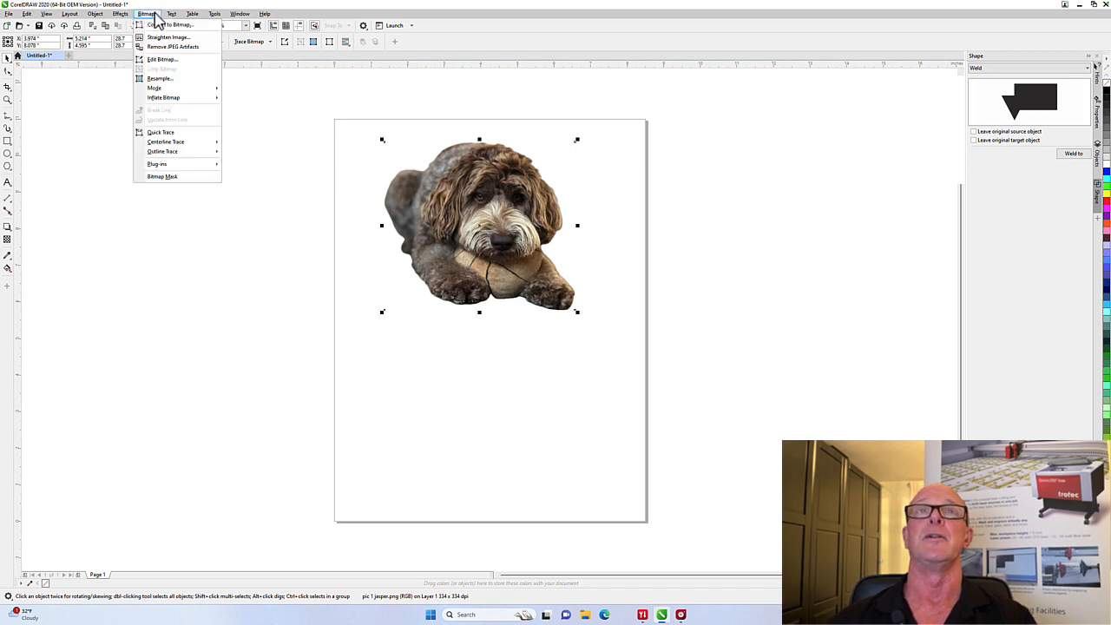
{"action": "mouse_move", "coordinate": [182, 94]}
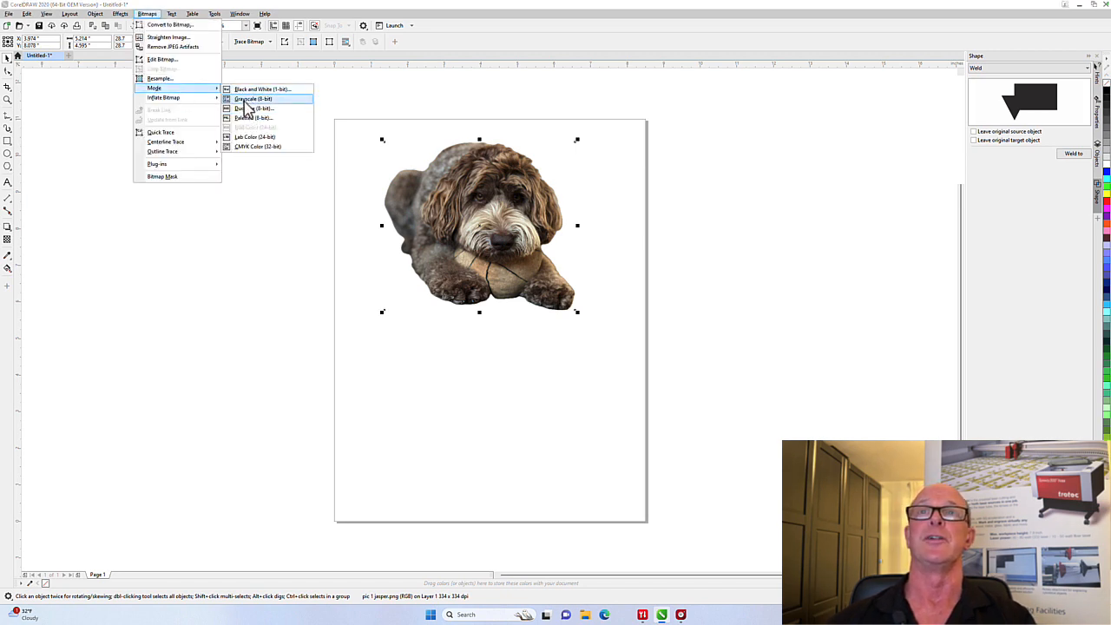
{"action": "left_click", "coordinate": [243, 99]}
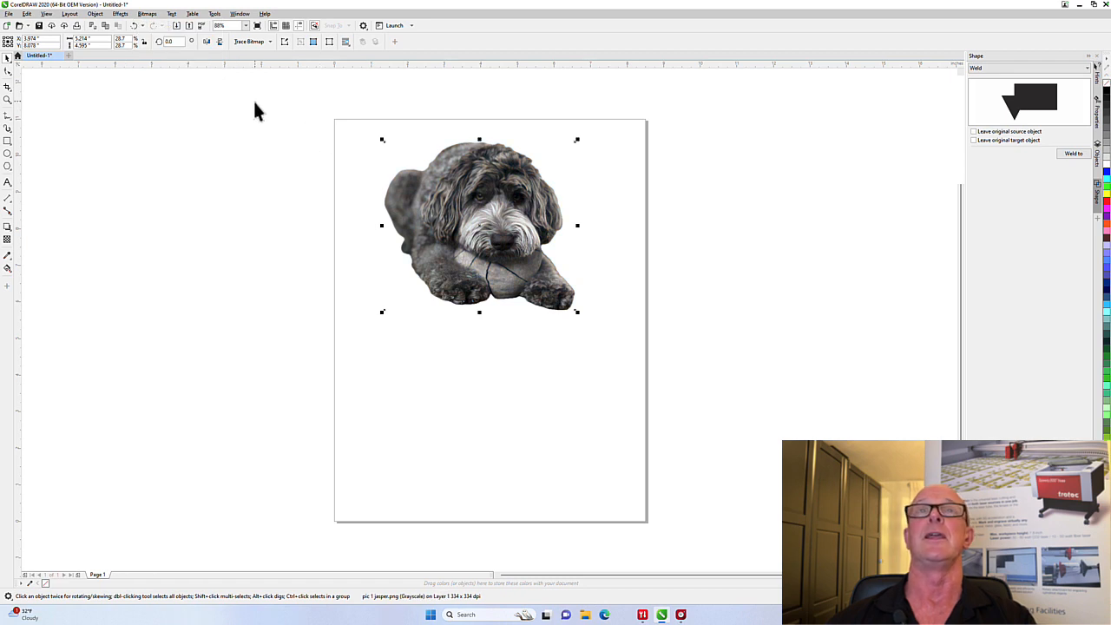
Preview the Posterize transform effect on the dog photo, then cancel it
{"action": "left_click", "coordinate": [119, 15]}
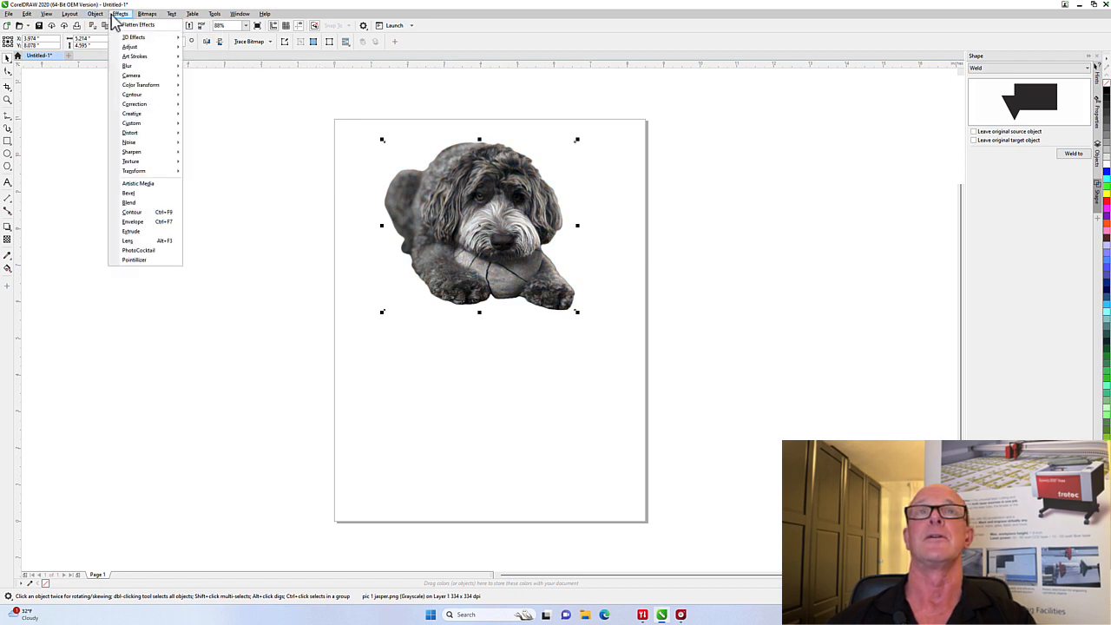
{"action": "mouse_move", "coordinate": [139, 173]}
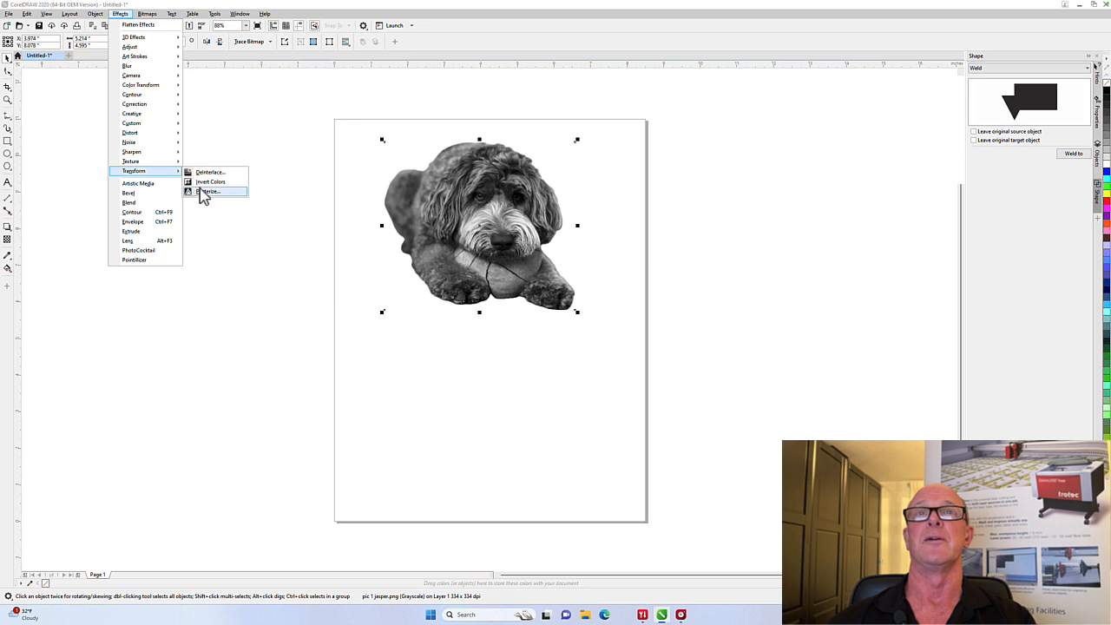
{"action": "left_click", "coordinate": [203, 191]}
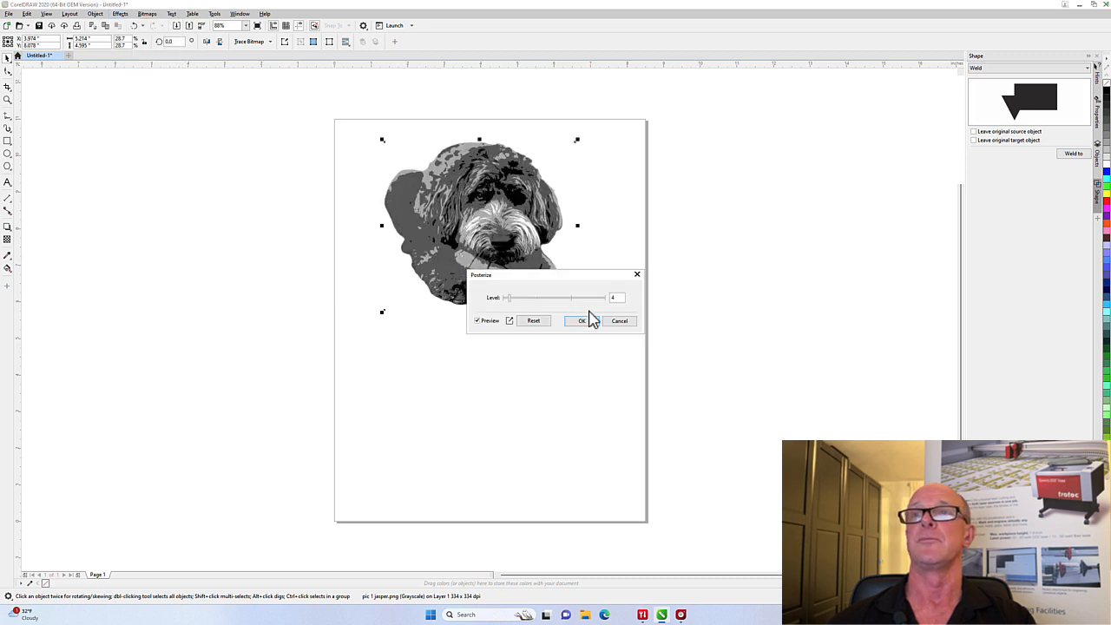
{"action": "left_click", "coordinate": [618, 321]}
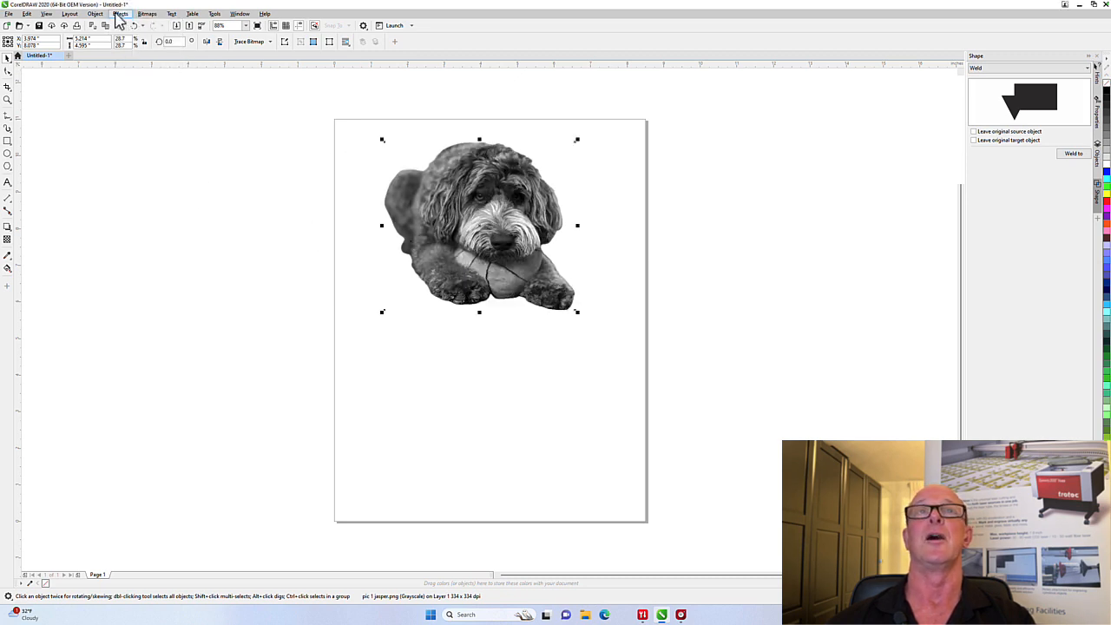
Apply Invert Colors to the grayscale dog photo
{"action": "left_click", "coordinate": [120, 15]}
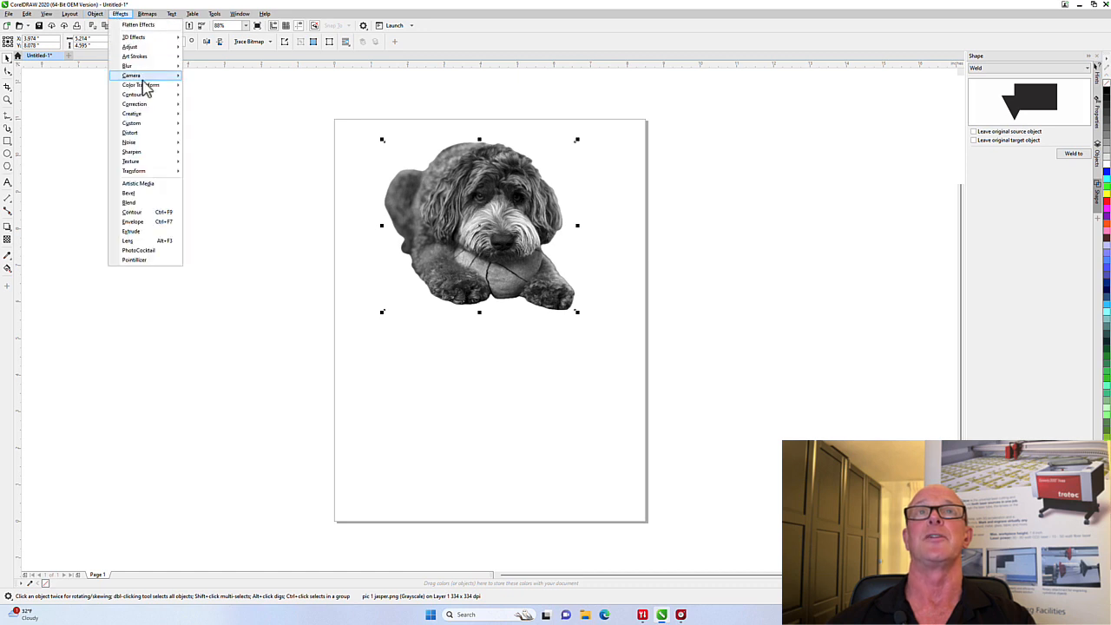
{"action": "mouse_move", "coordinate": [152, 171]}
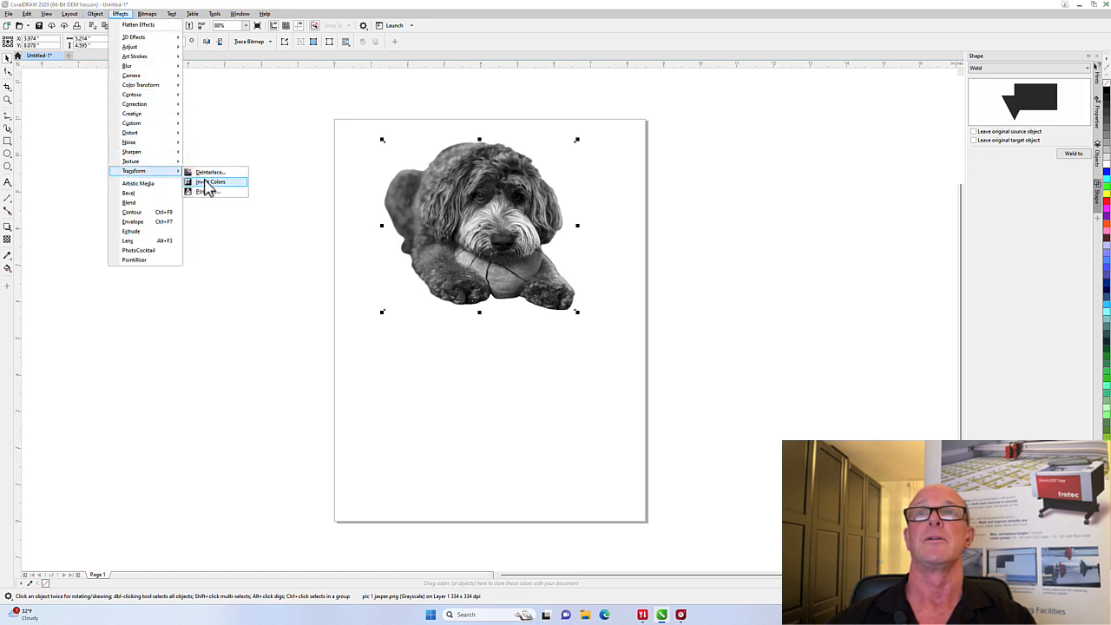
{"action": "left_click", "coordinate": [205, 183]}
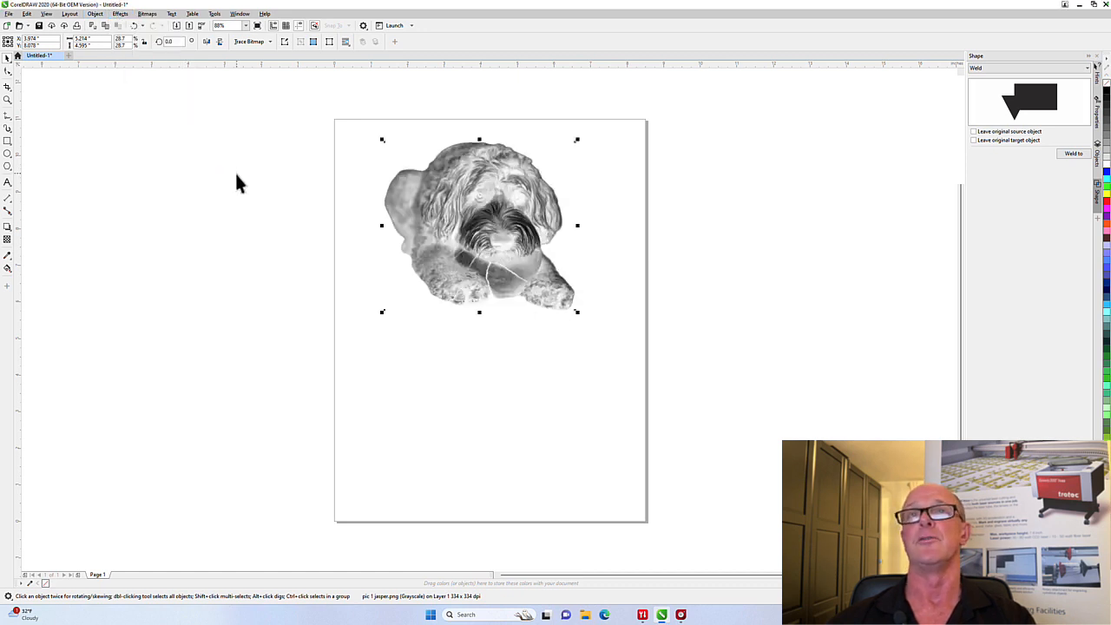